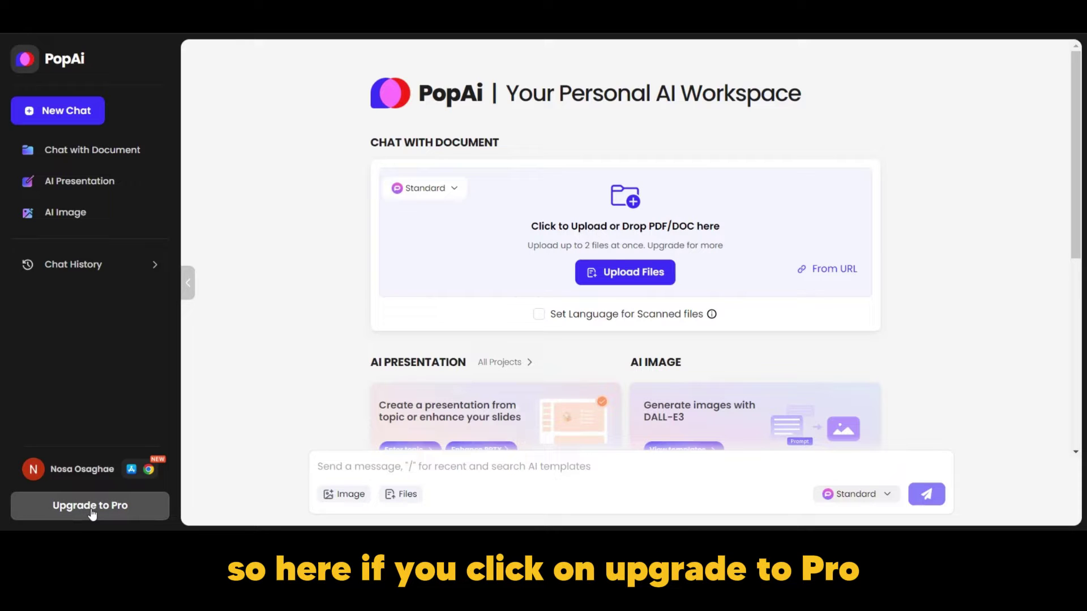
Examine the Free, Pro and Unlimited subscription plans, comparing their prices and included features
click(92, 512)
scroll(560, 397, down, 5)
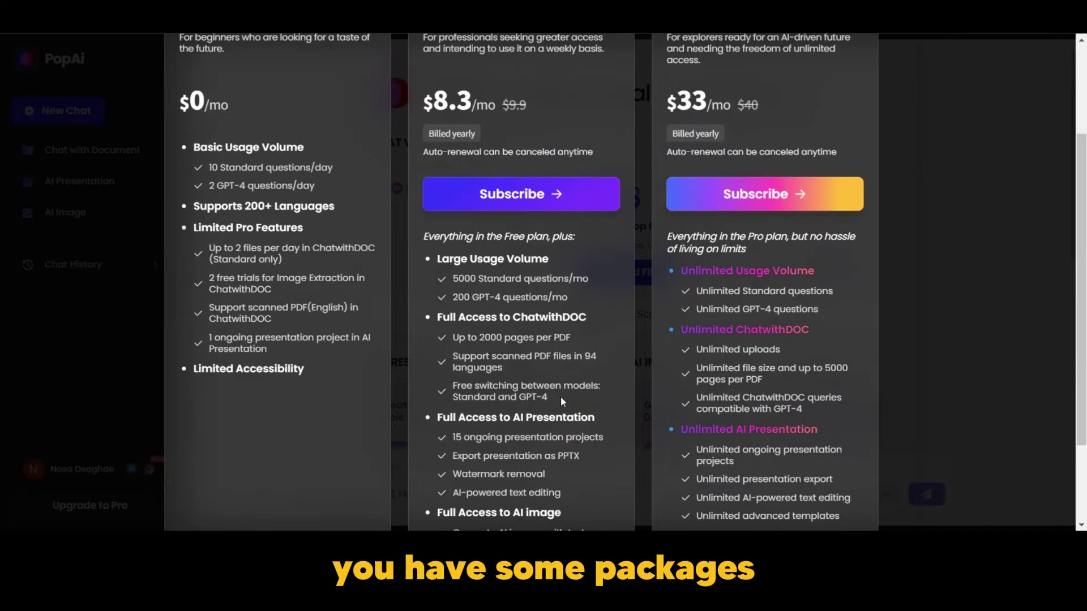
scroll(561, 396, up, 5)
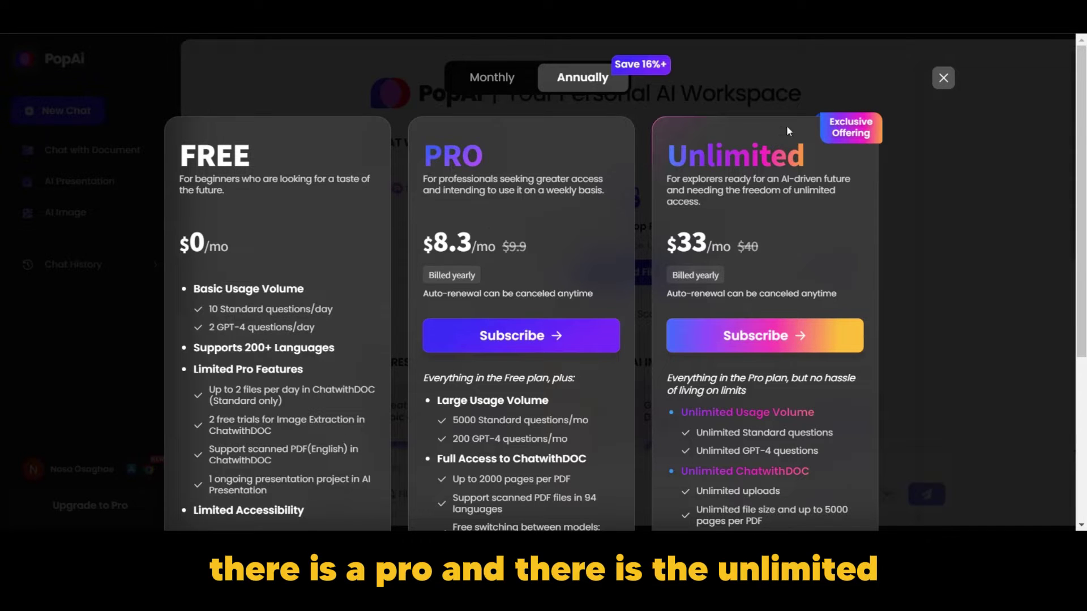
scroll(832, 307, down, 1)
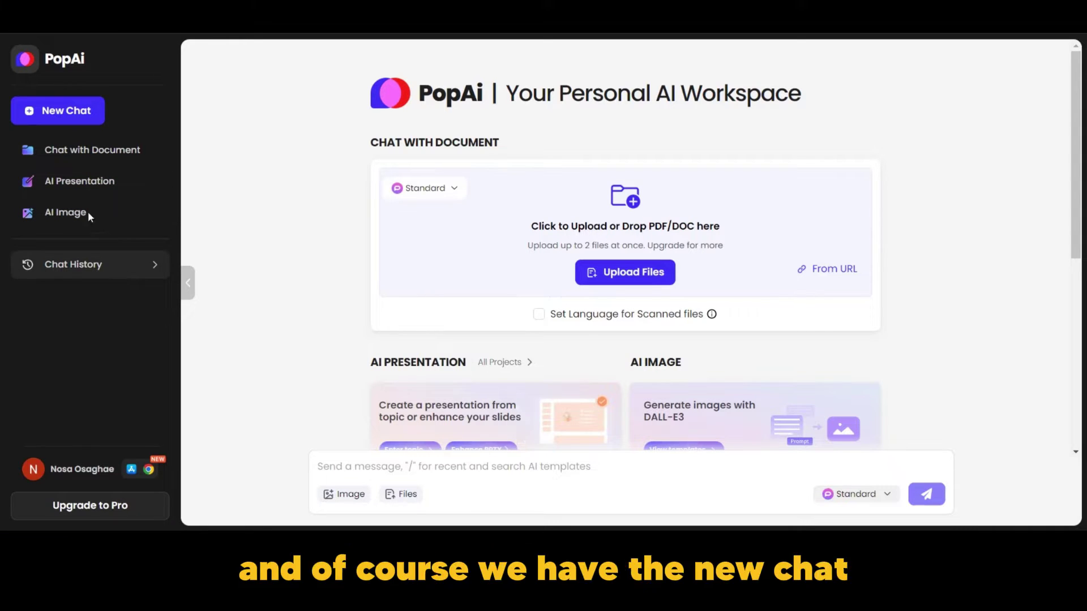
Ask the chat "what is the longest river in the world?"
click(452, 467)
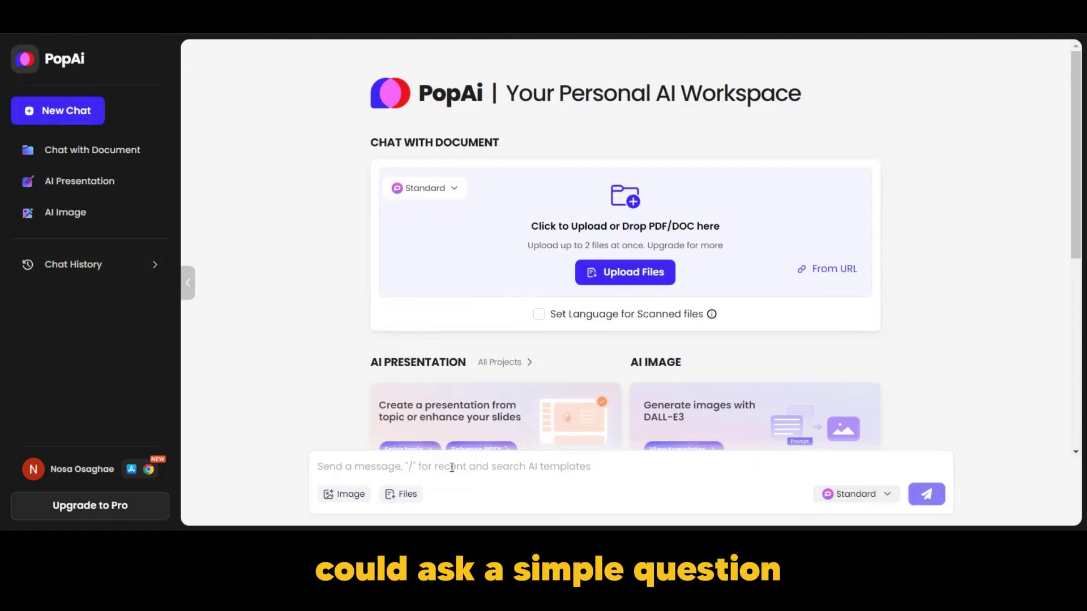
text(what is the longest river in the world?)
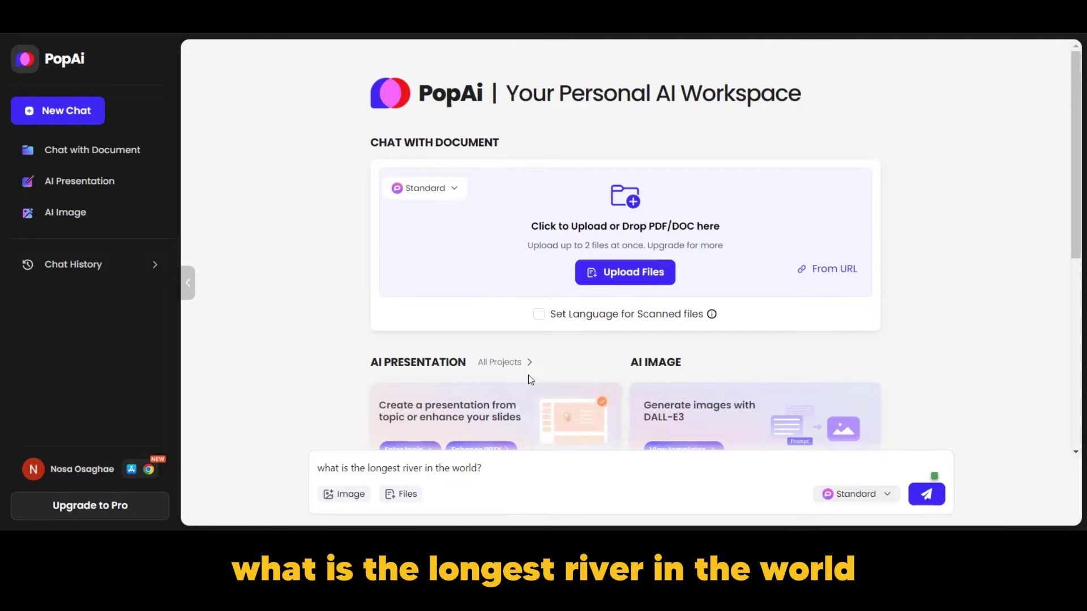
click(942, 500)
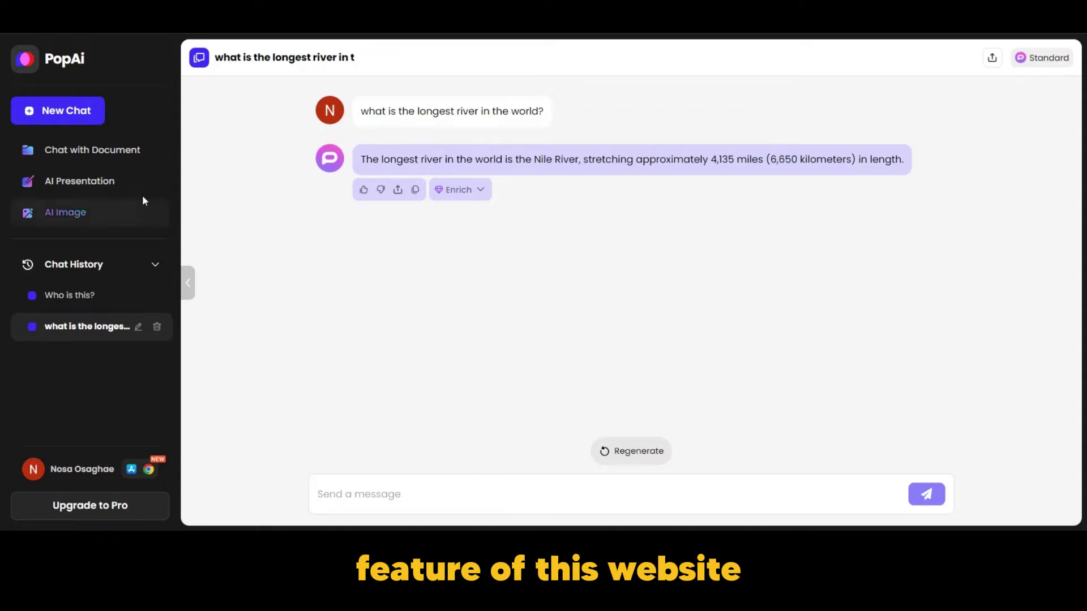
Open a document chat for zoom-rooms-full-user-guide.pdf and select the extracted image of the screen-sharing instructions from the Share Content page
click(104, 152)
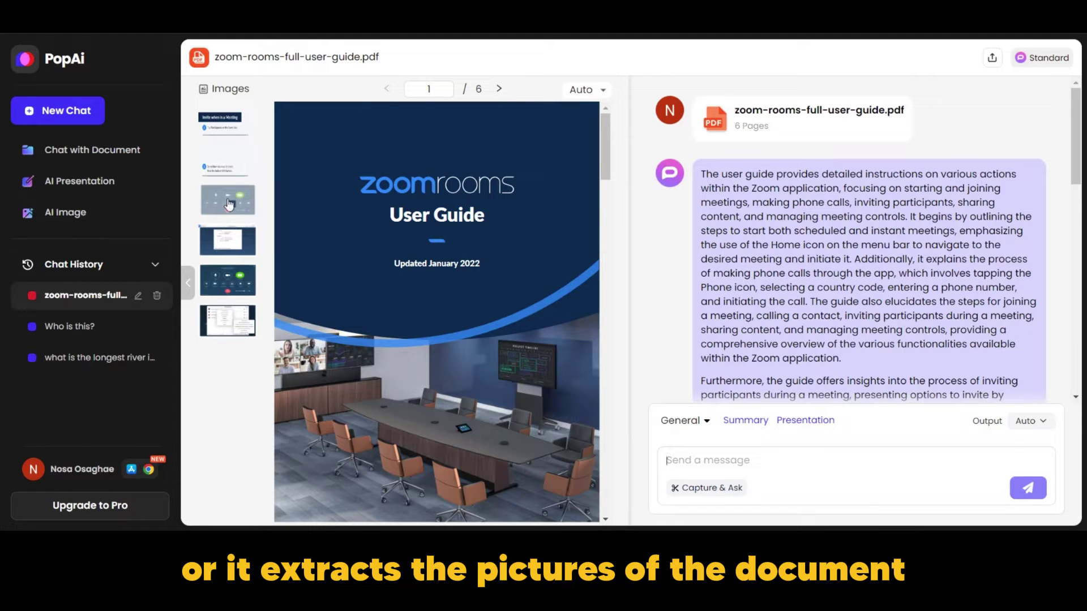
click(234, 256)
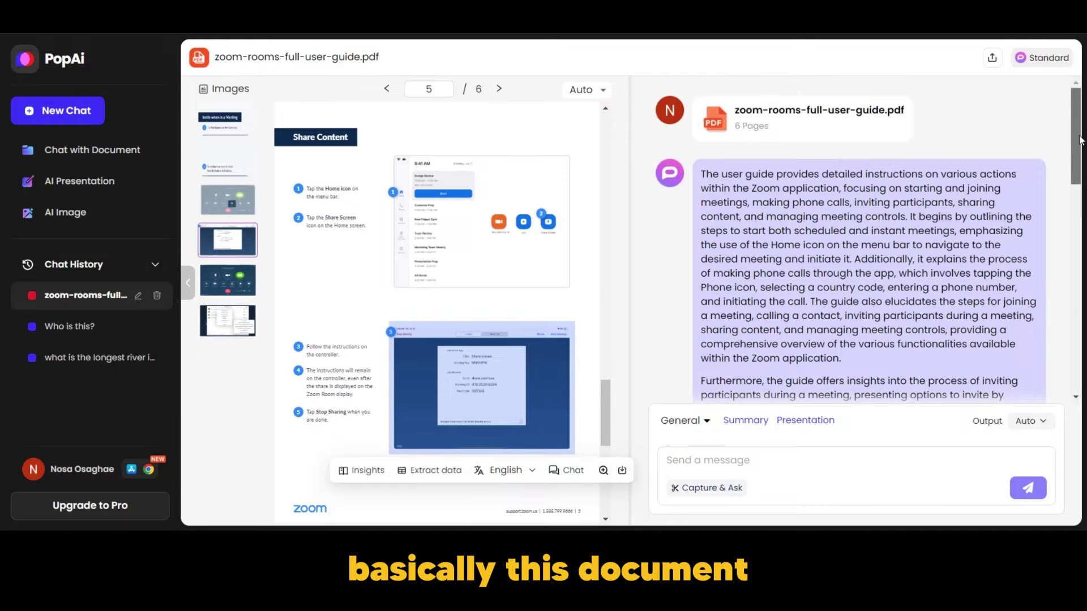
Read through the document summary and ask the suggested question "How do I start a scheduled meeting?"
mouse_move(1079, 139)
mouse_down()
mouse_move(1085, 368)
mouse_move(1076, 129)
mouse_up()
scroll(1044, 371, down, 15)
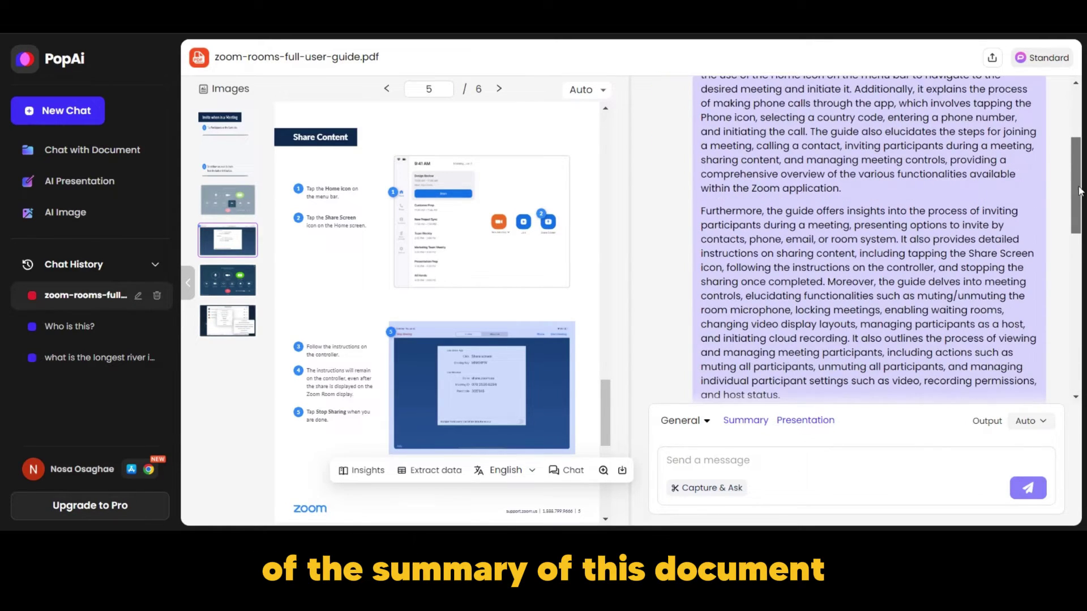
scroll(1042, 368, down, 3)
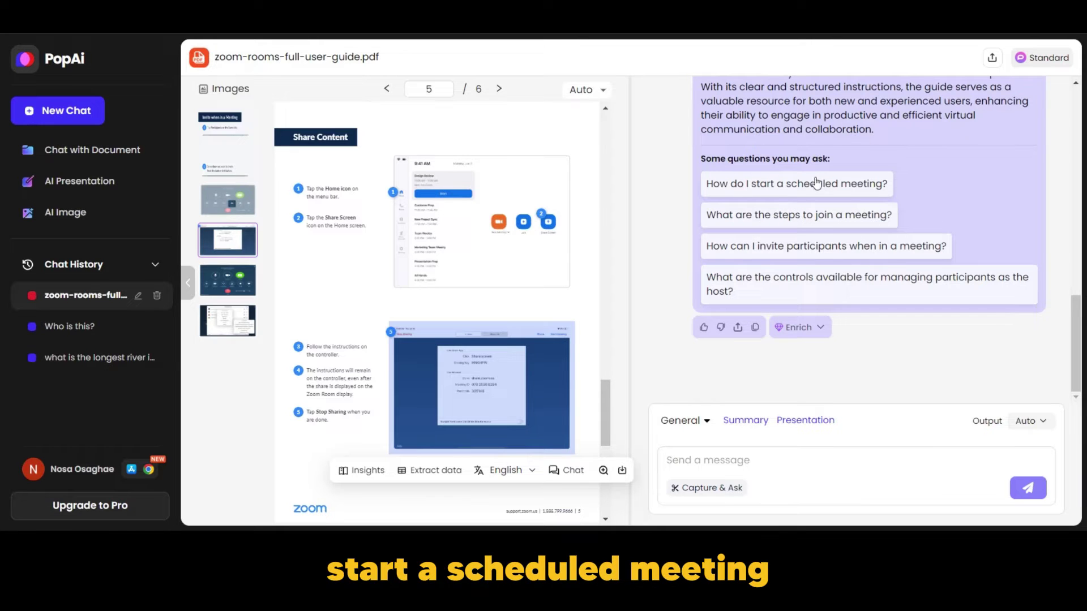
click(759, 189)
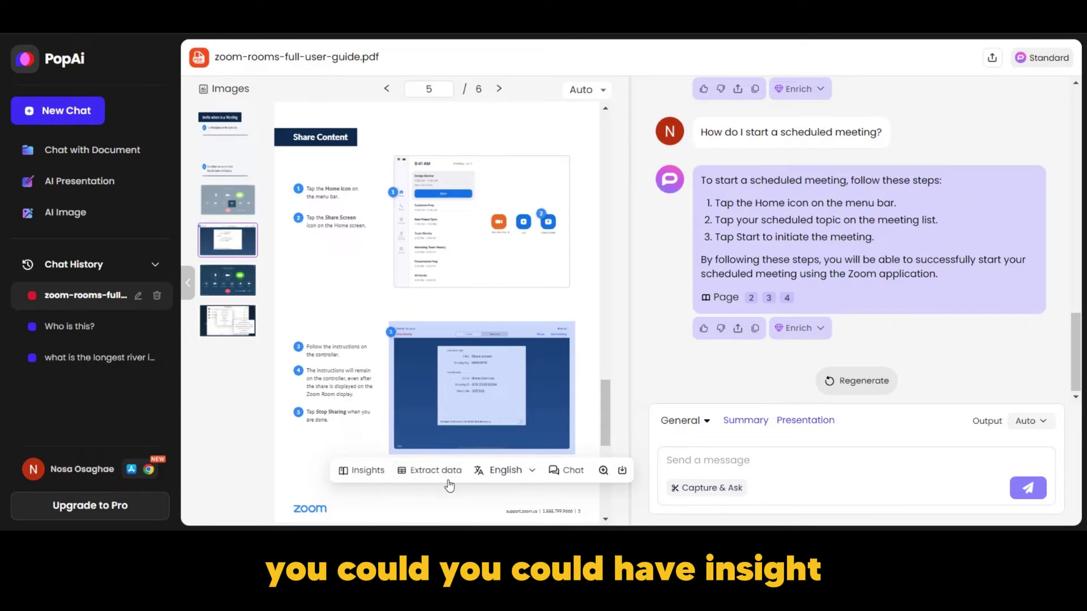
Generate insights for the selected Share Content image in the PDF
click(369, 481)
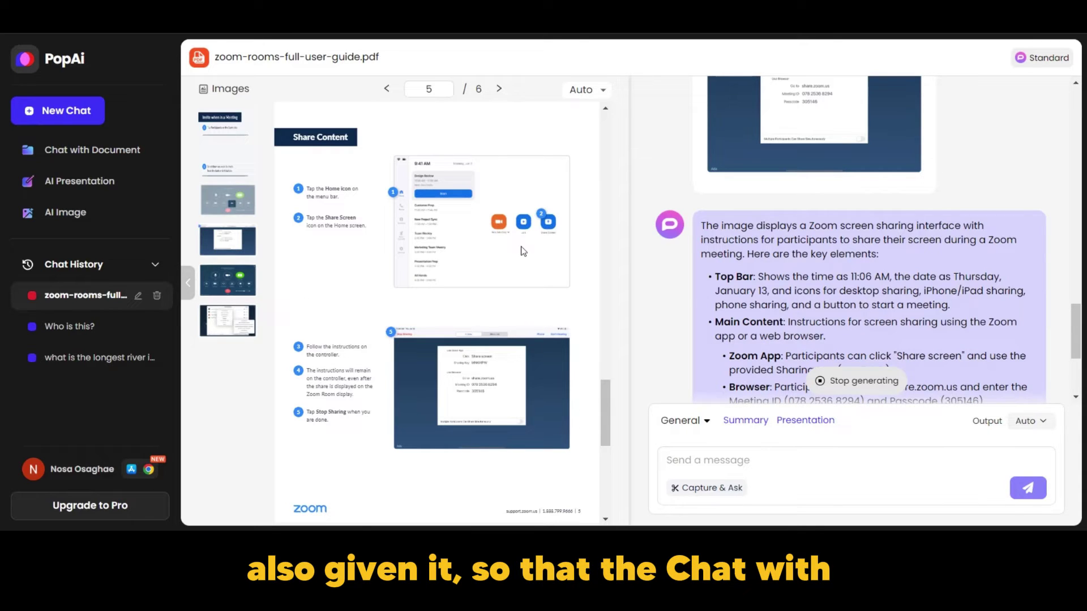
scroll(523, 250, up, 5)
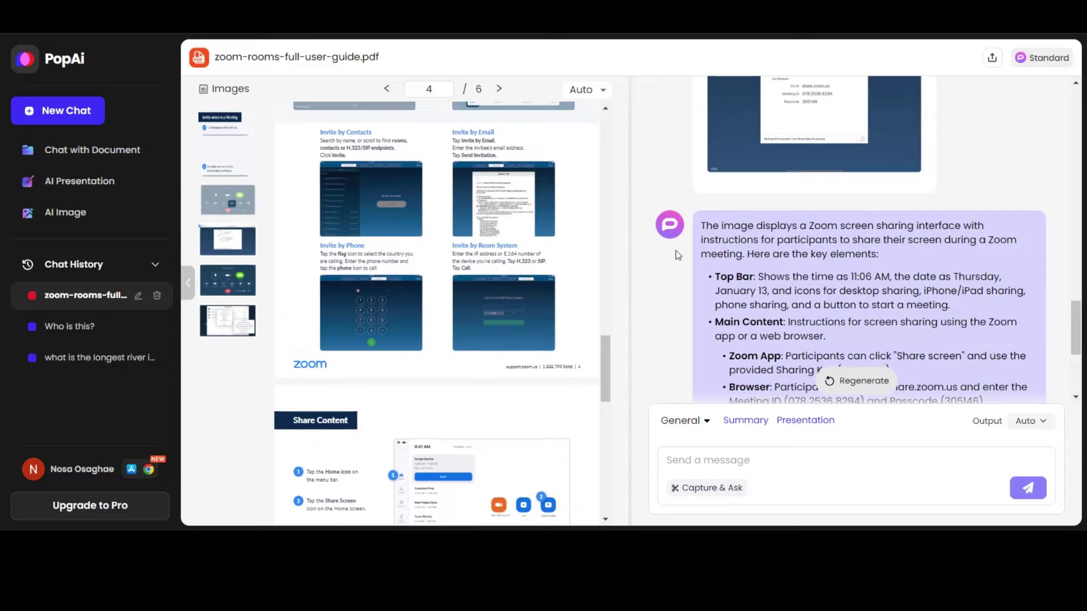
Browse the complete collection of AI presentation templates
click(78, 182)
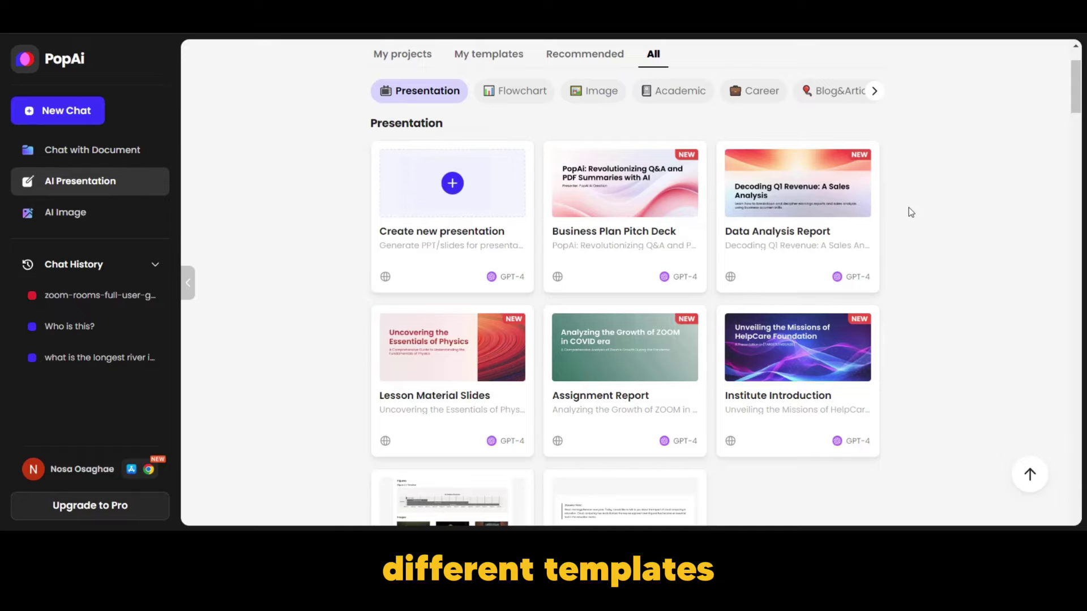
scroll(909, 211, down, 5)
scroll(365, 234, up, 7)
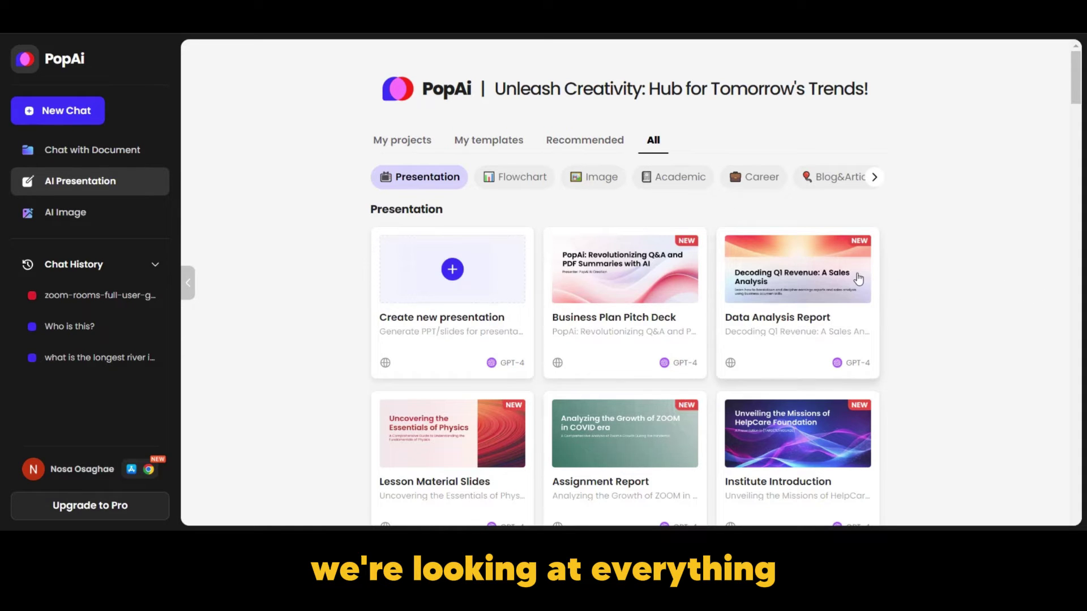
scroll(856, 280, down, 2)
scroll(857, 279, up, 2)
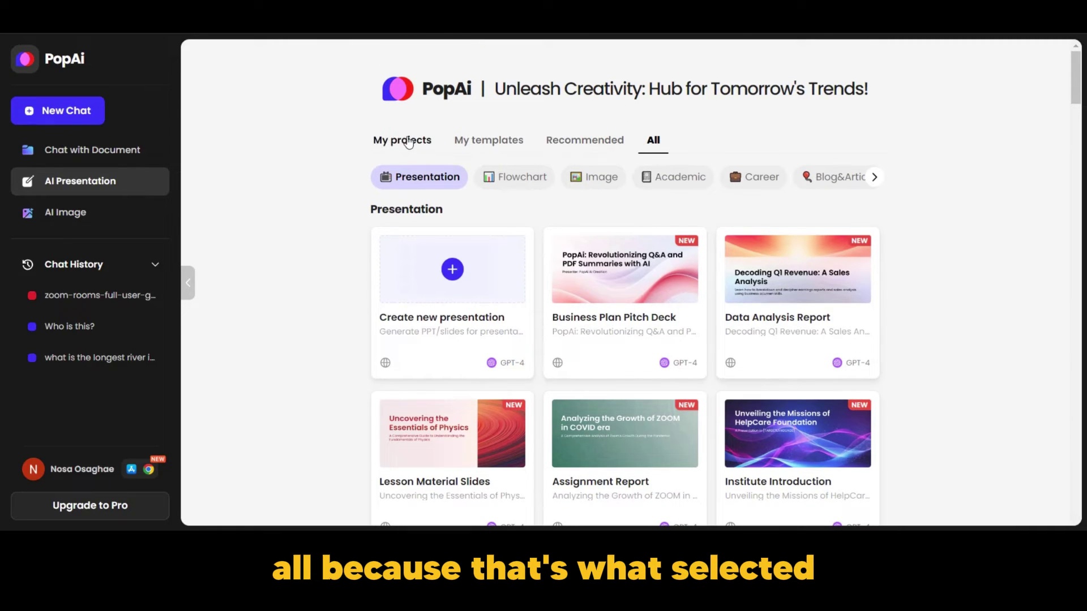
Look through the saved projects, the recommended templates and the AI image category
click(410, 144)
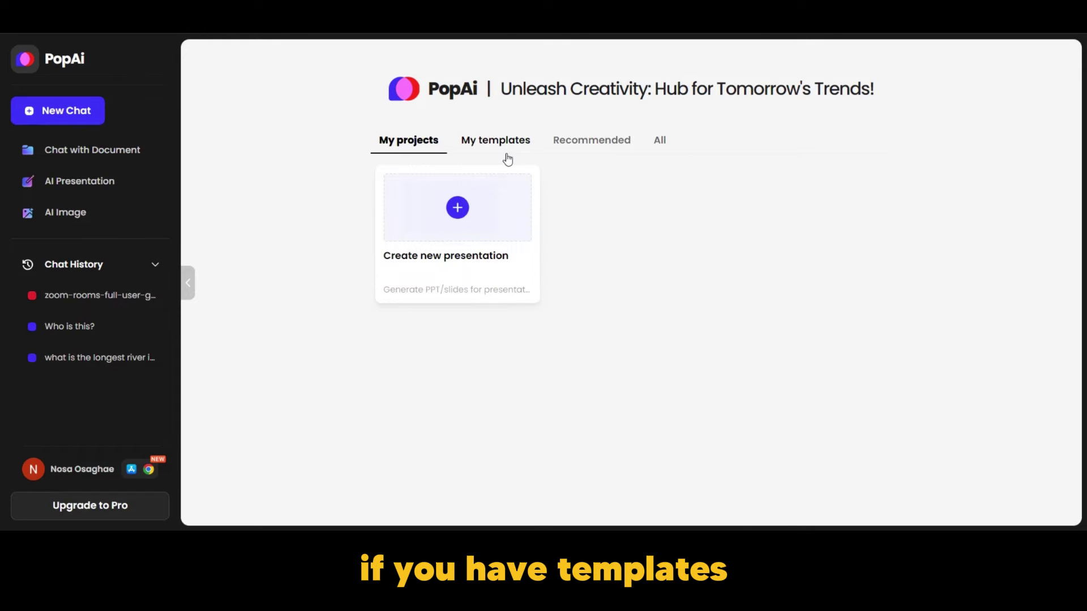
click(597, 146)
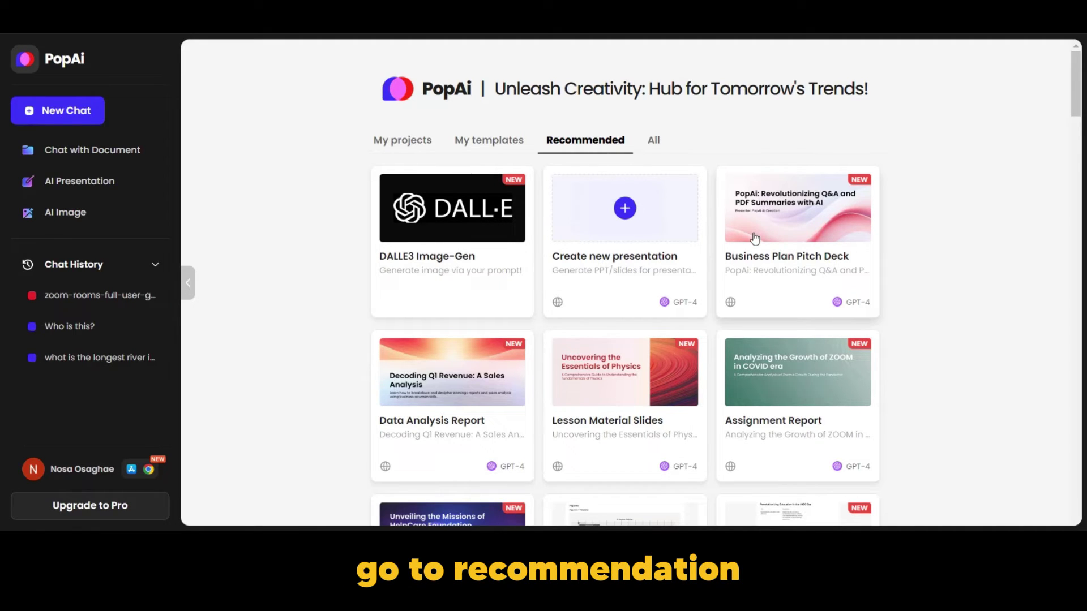
click(65, 212)
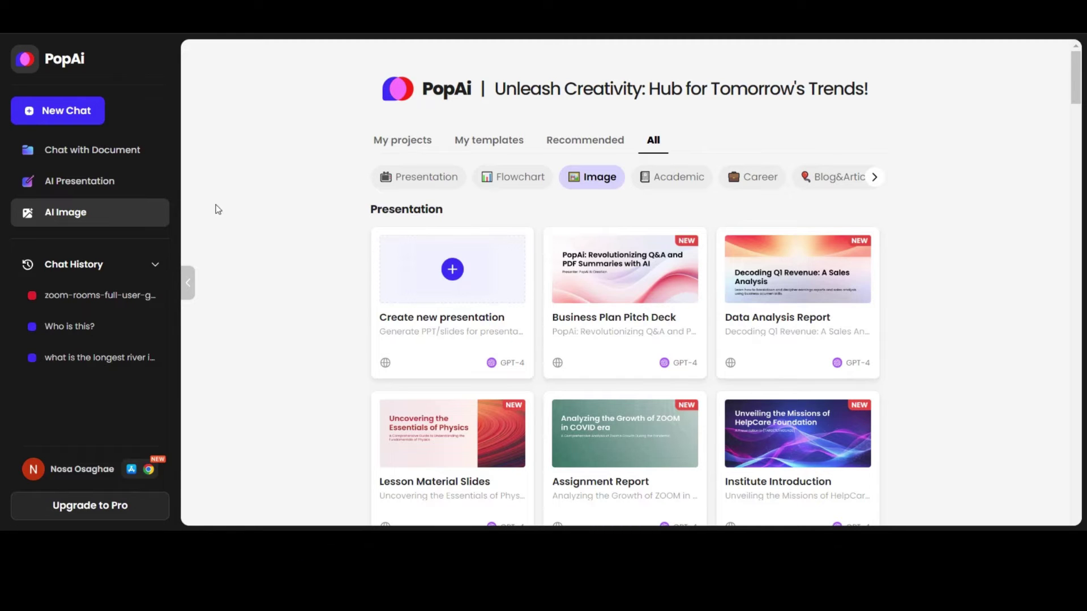
Choose the Institute Introduction presentation template and enter the topic "promoting more sustainable and environmentally friendly food packaging."
click(72, 183)
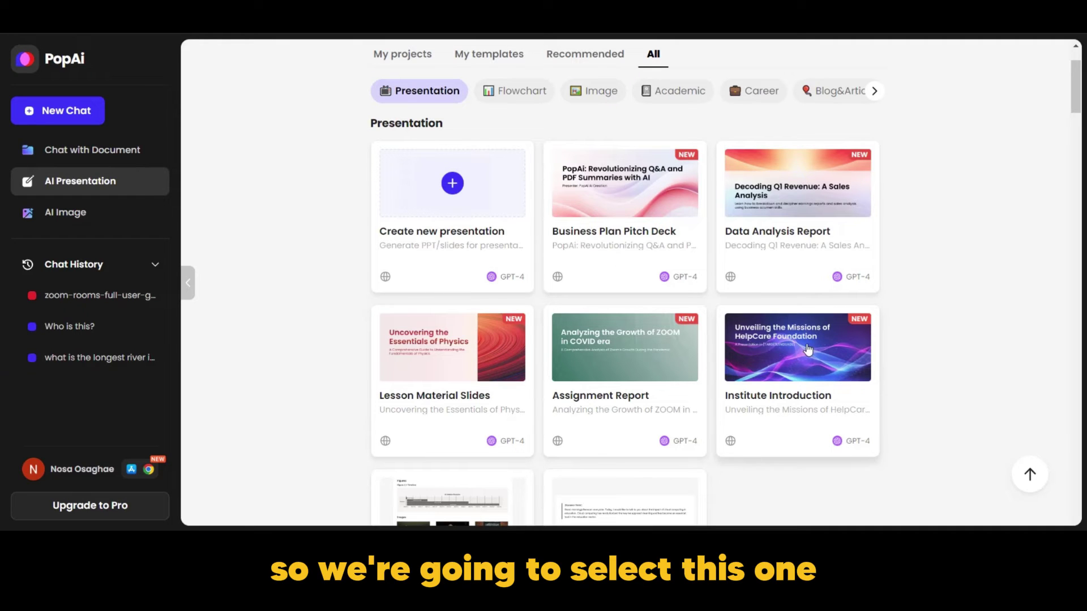
click(804, 365)
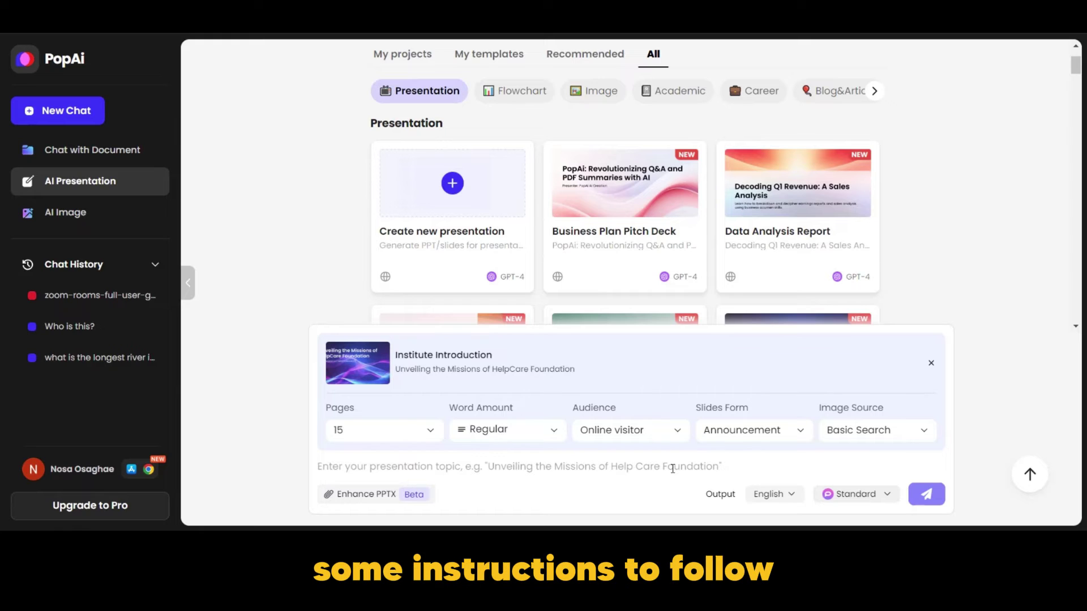
key(ctrl+v)
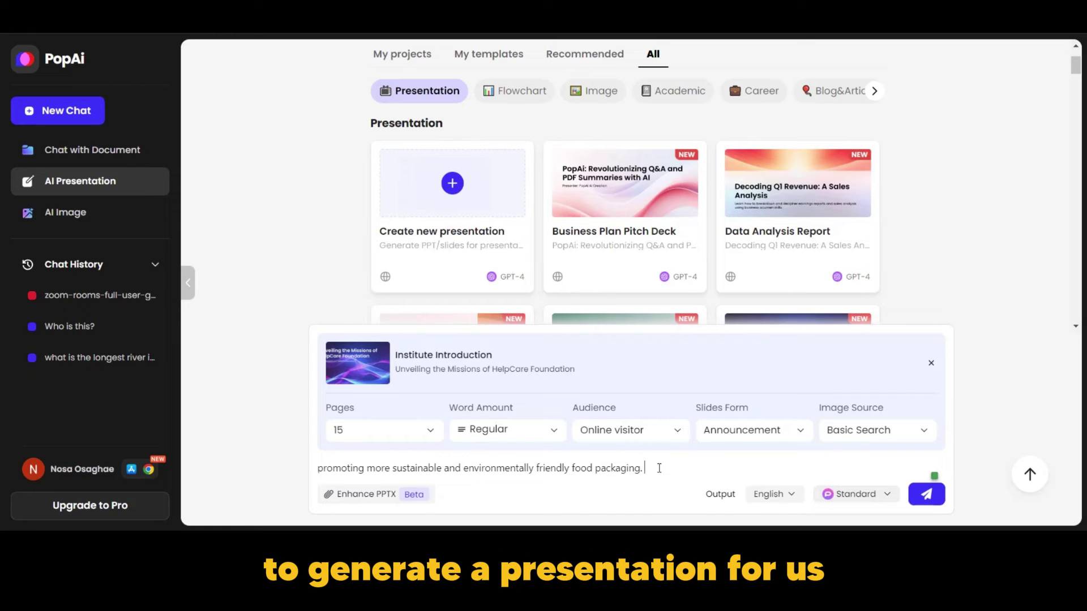
Review the available output languages and image source options for the presentation without changing English or Basic Search
click(780, 495)
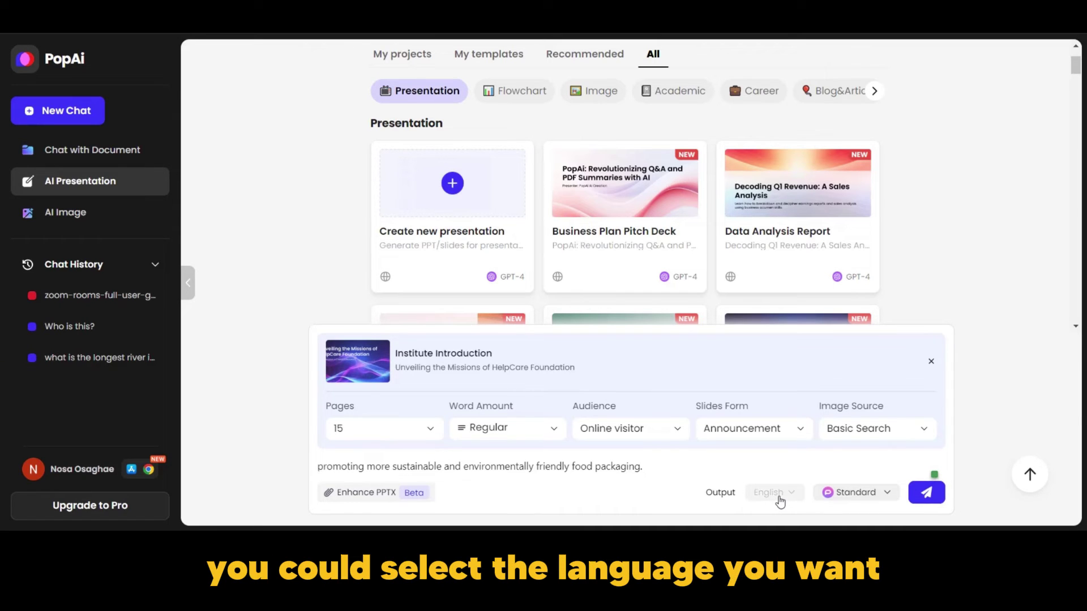
scroll(800, 399, down, 3)
scroll(800, 399, down, 10)
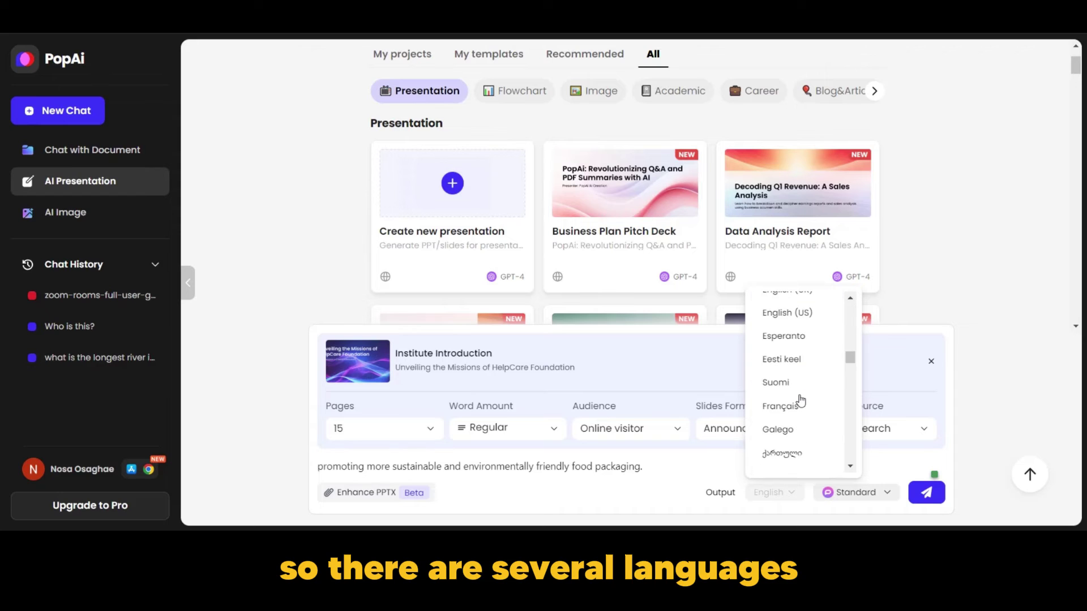
scroll(800, 400, down, 5)
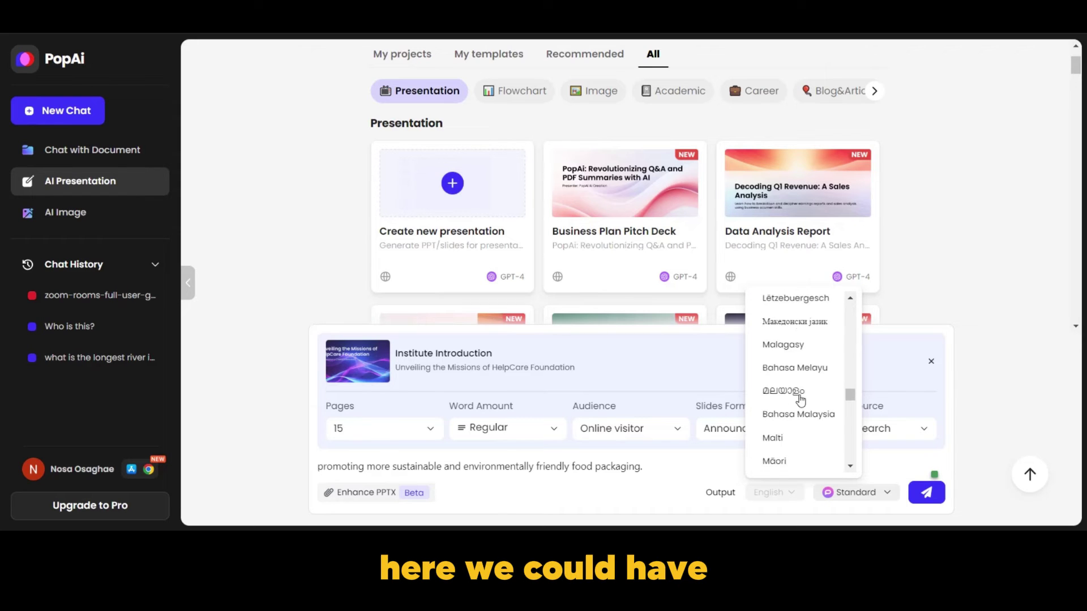
click(675, 487)
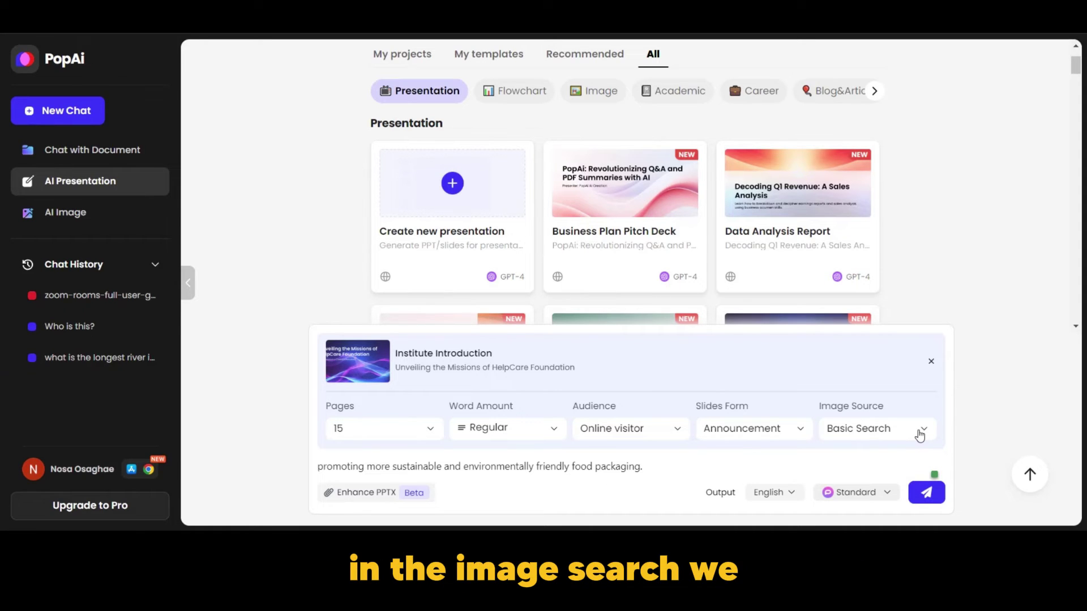
click(920, 435)
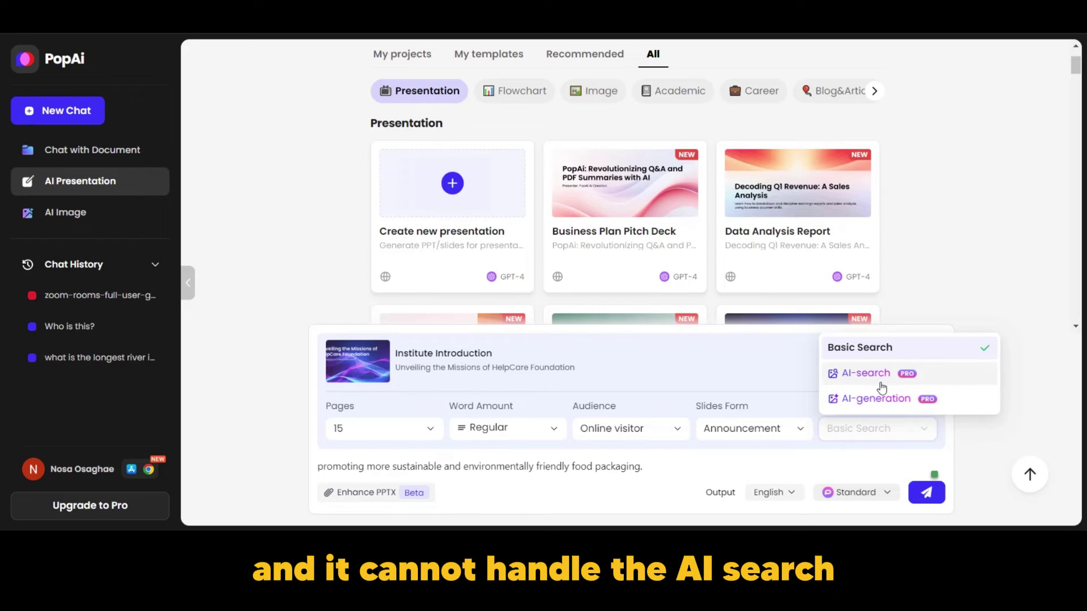
click(813, 460)
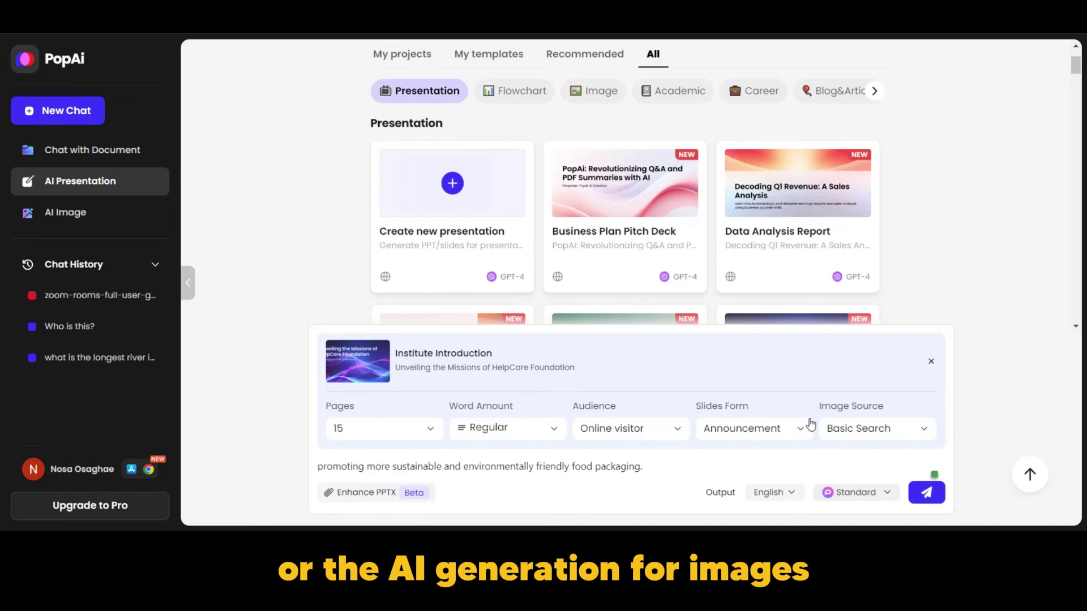
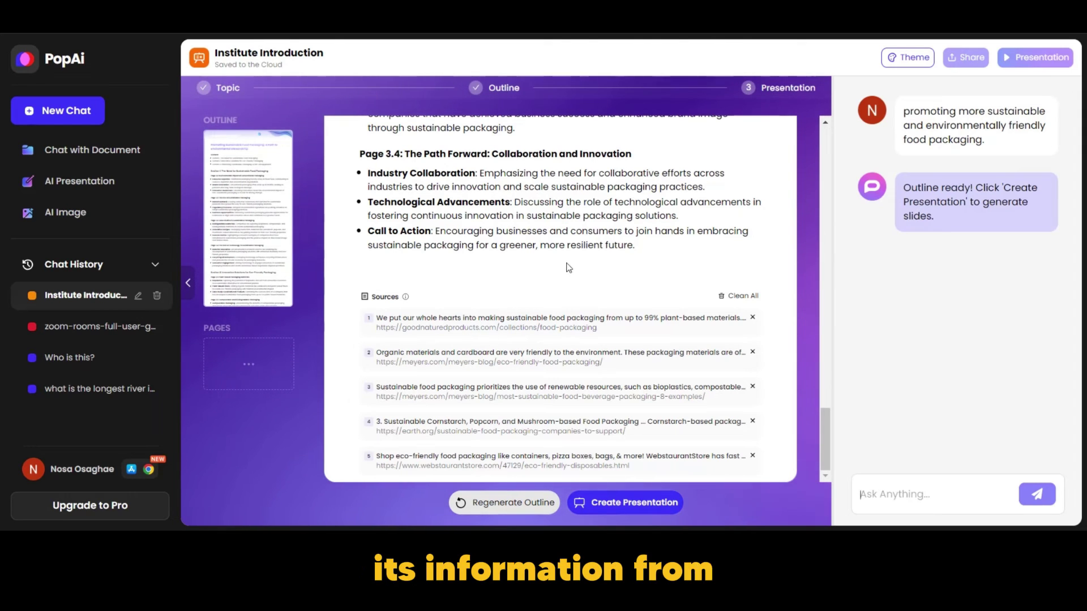
Review the generated sustainable food packaging outline across its sections, and activate the chat field for follow-up questions
scroll(511, 294, up, 4)
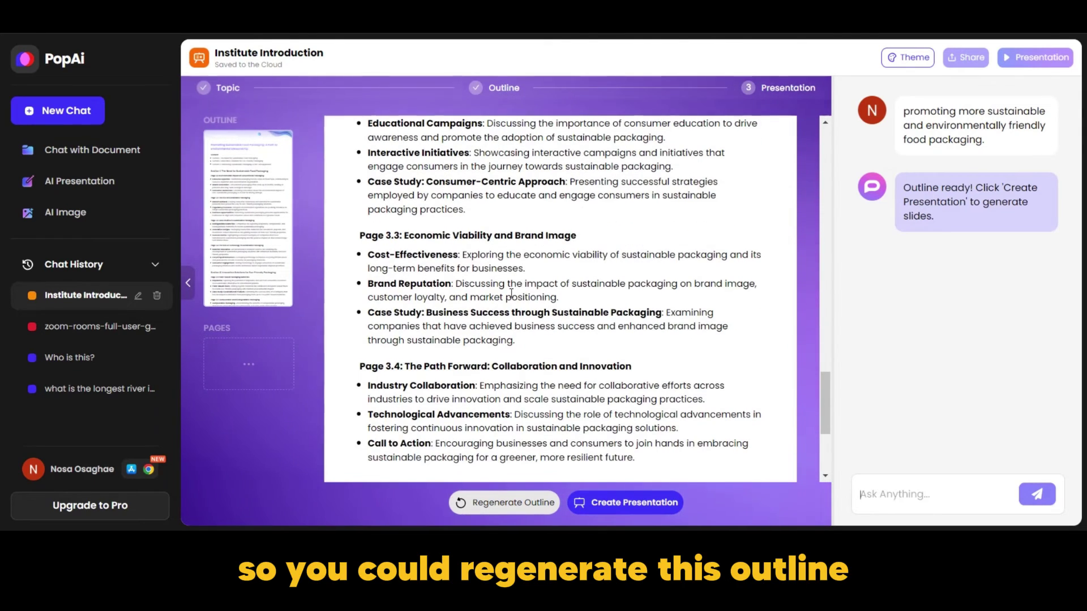
scroll(512, 293, up, 20)
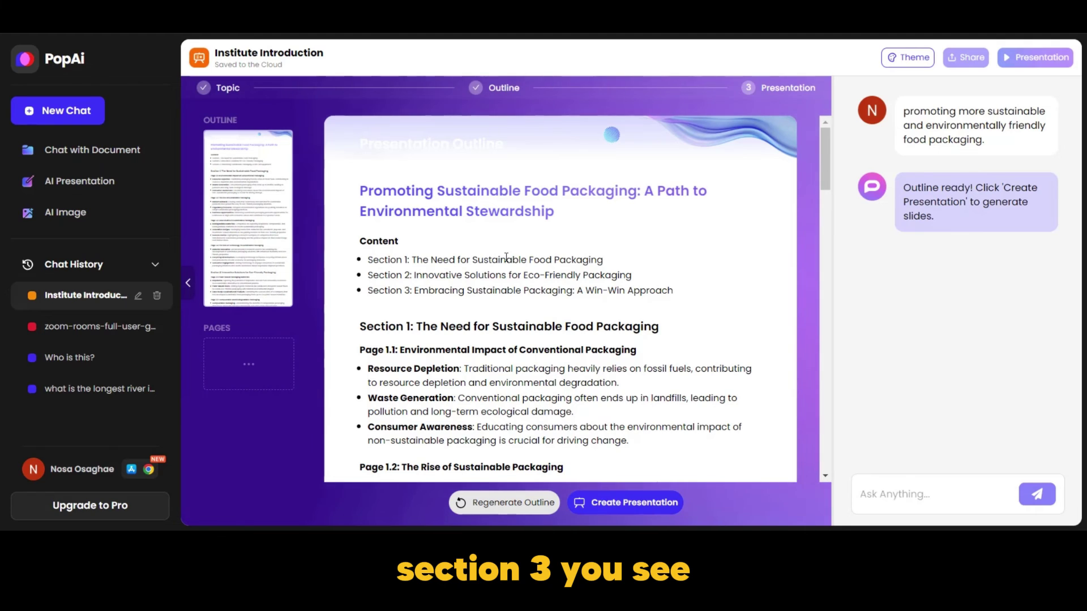
scroll(505, 258, down, 7)
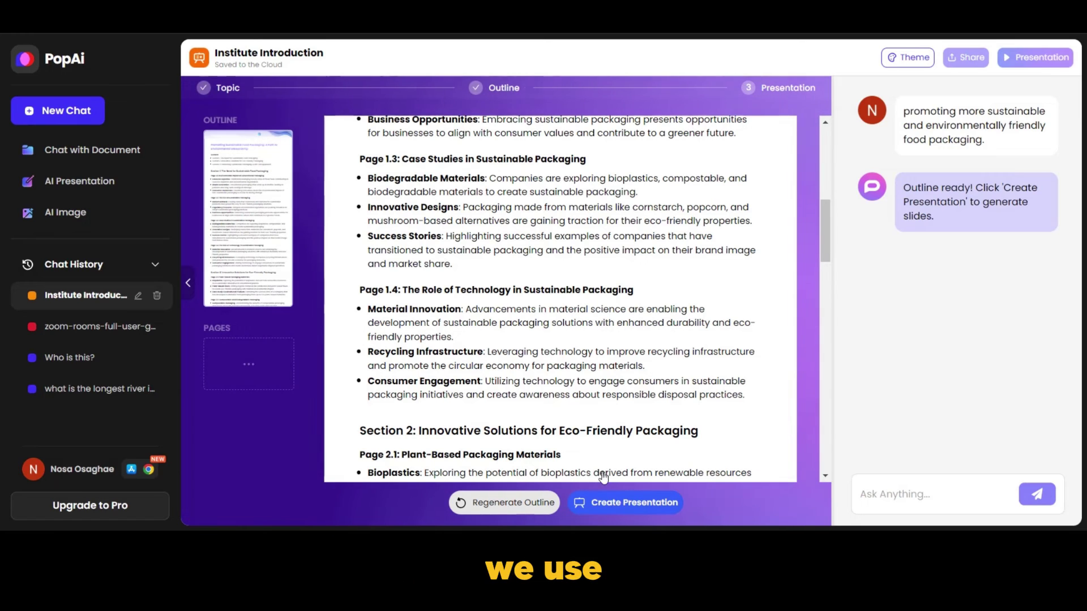
scroll(546, 314, up, 6)
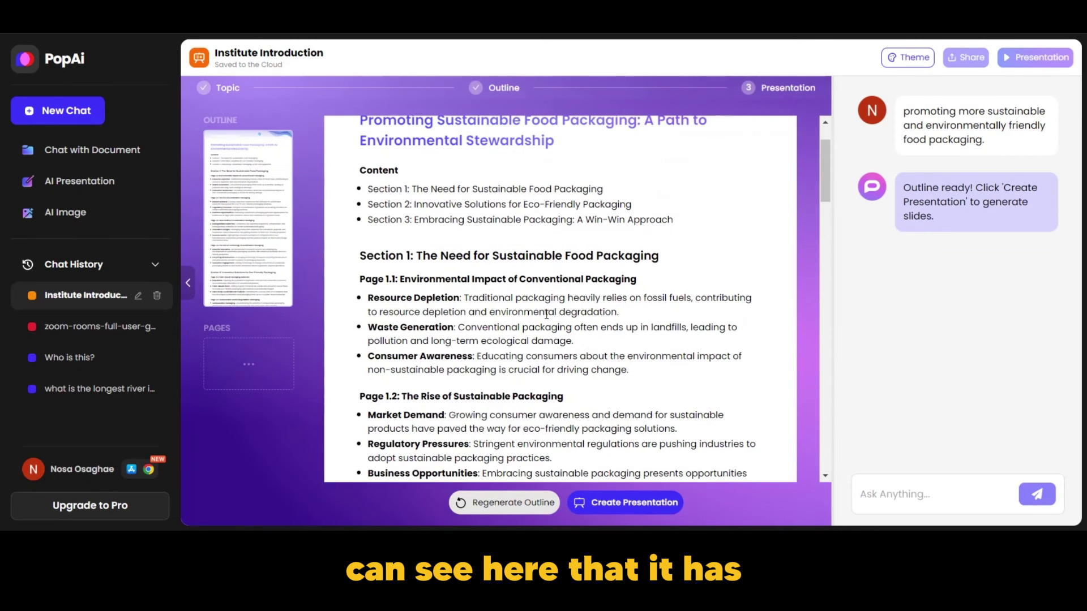
scroll(546, 314, up, 2)
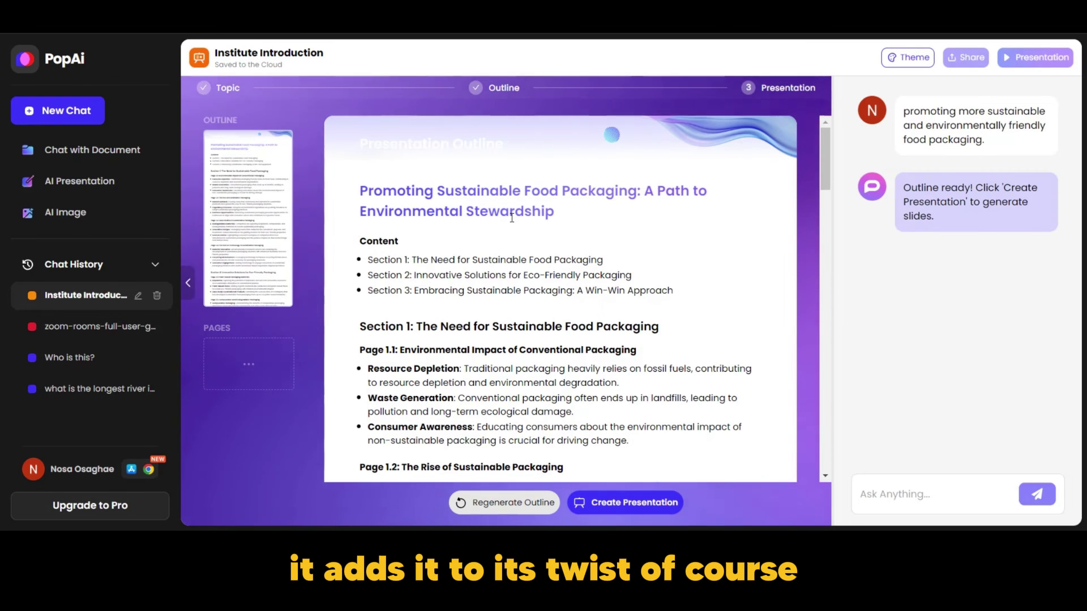
scroll(561, 299, down, 20)
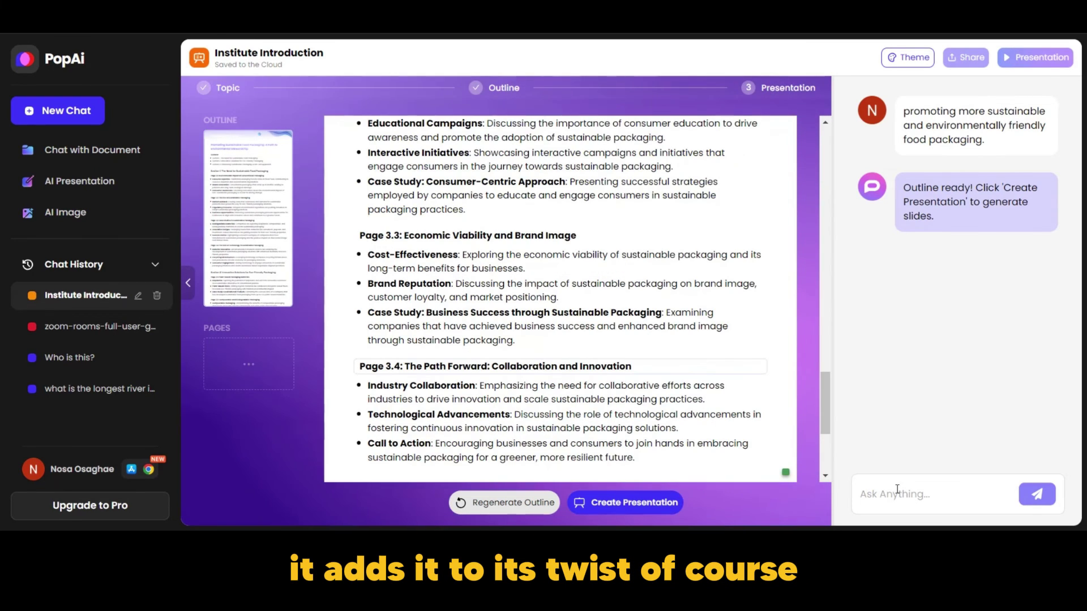
click(906, 494)
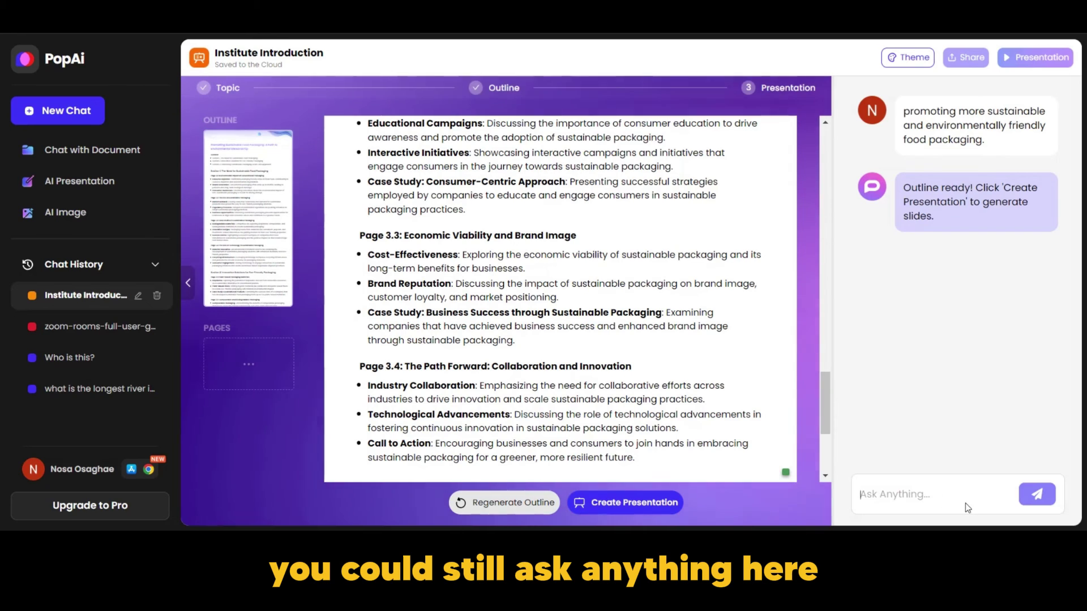